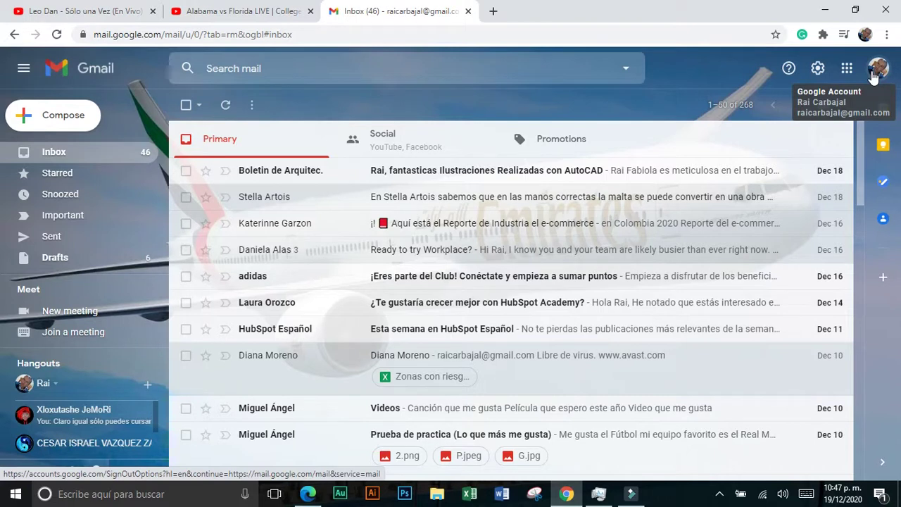
- Open the Google Account management page from Gmail and go to the Data & personalization section
click(873, 76)
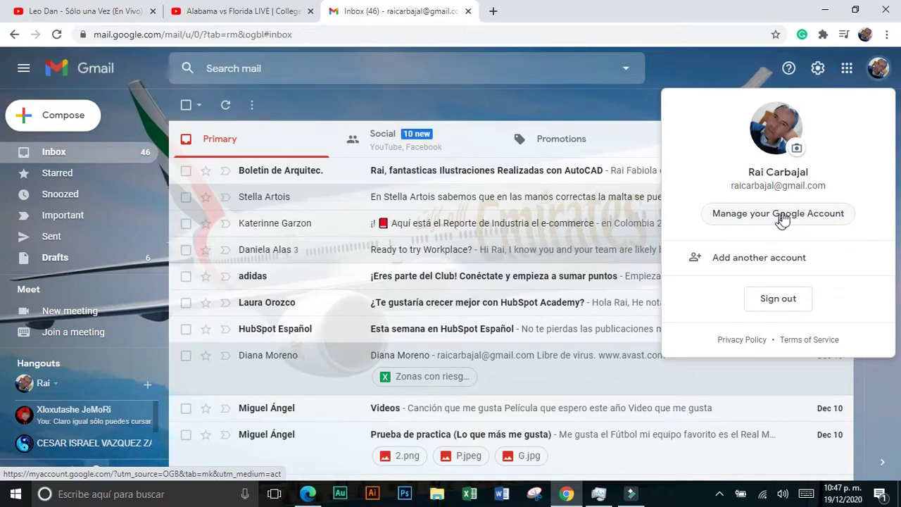
click(780, 218)
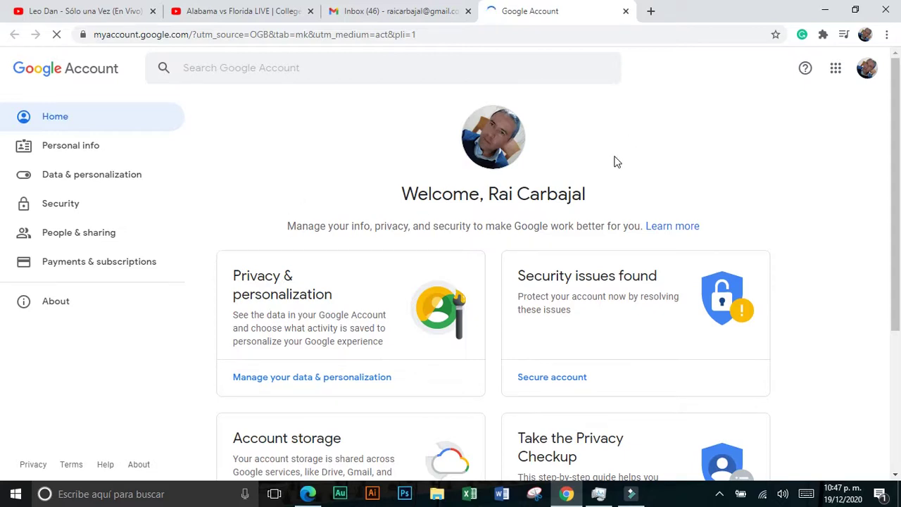
scroll(614, 162, down, 2)
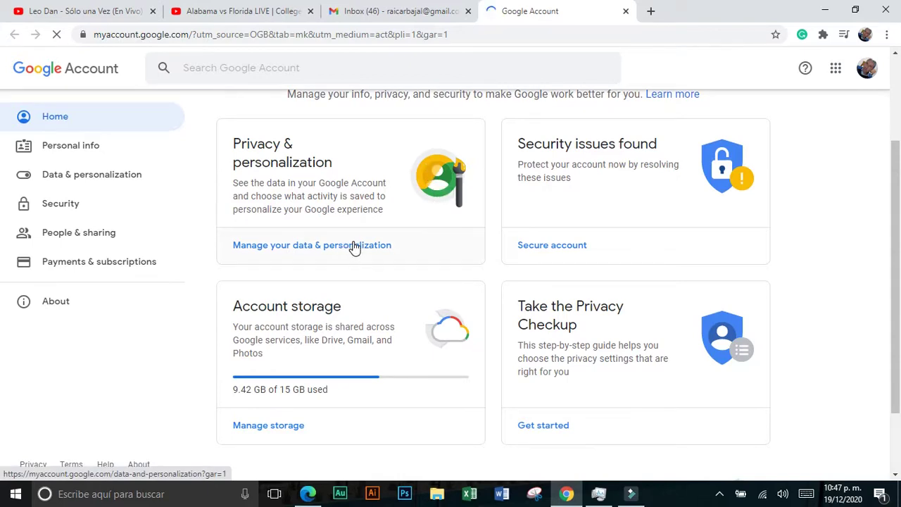
click(356, 246)
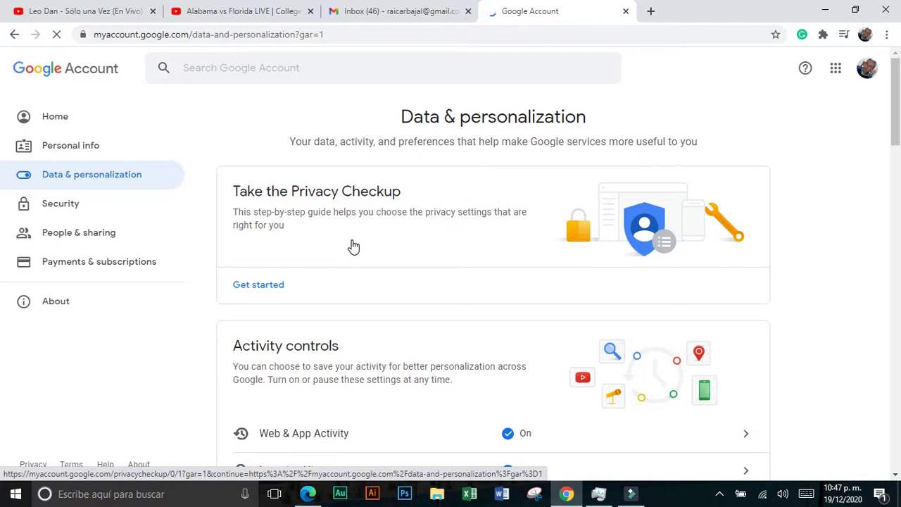
- Open the Location History activity controls from the Data & personalization page and review the available options
scroll(353, 246, down, 2)
scroll(353, 243, down, 2)
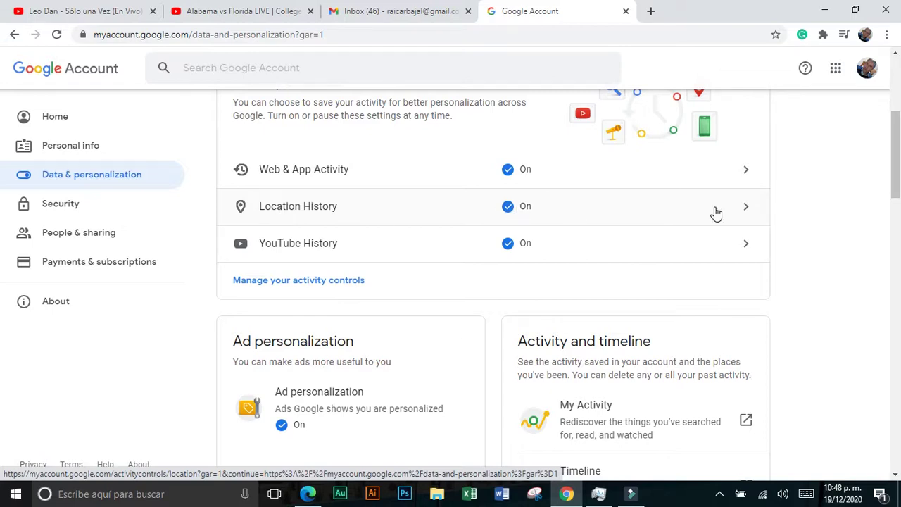
click(747, 208)
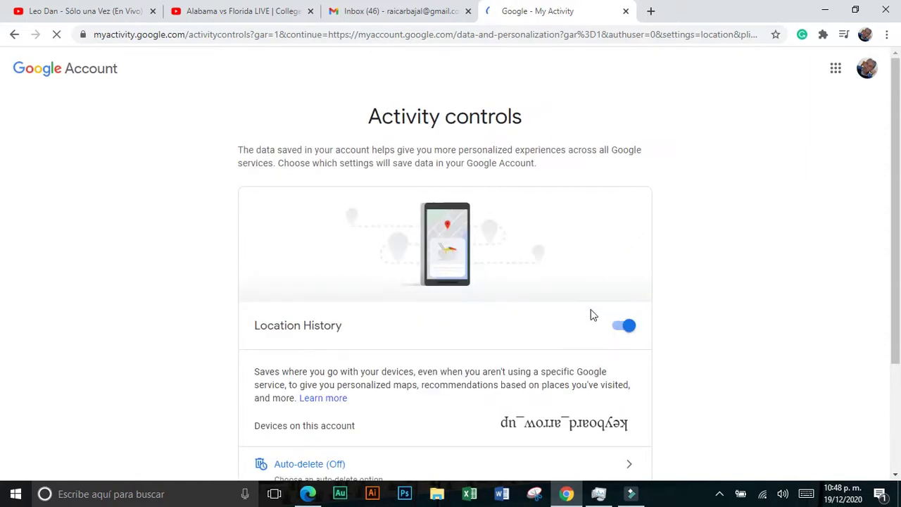
scroll(592, 314, down, 1)
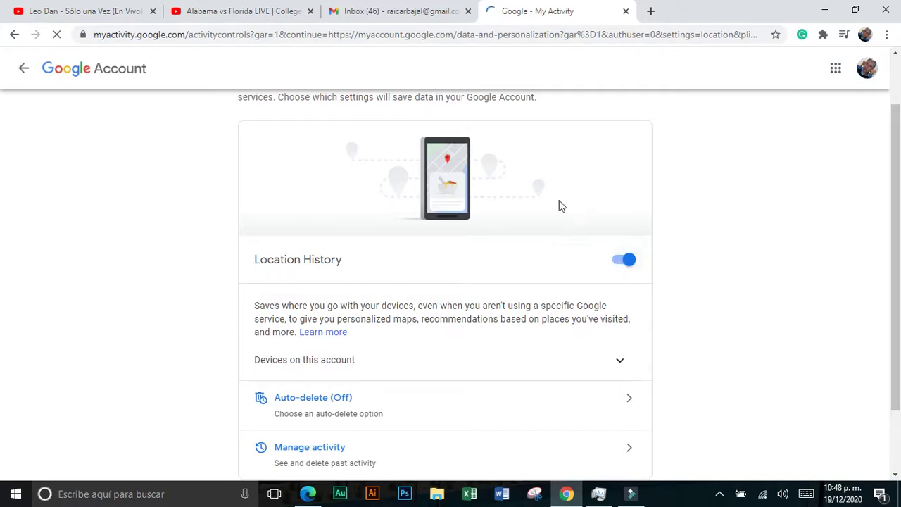
scroll(556, 208, up, 1)
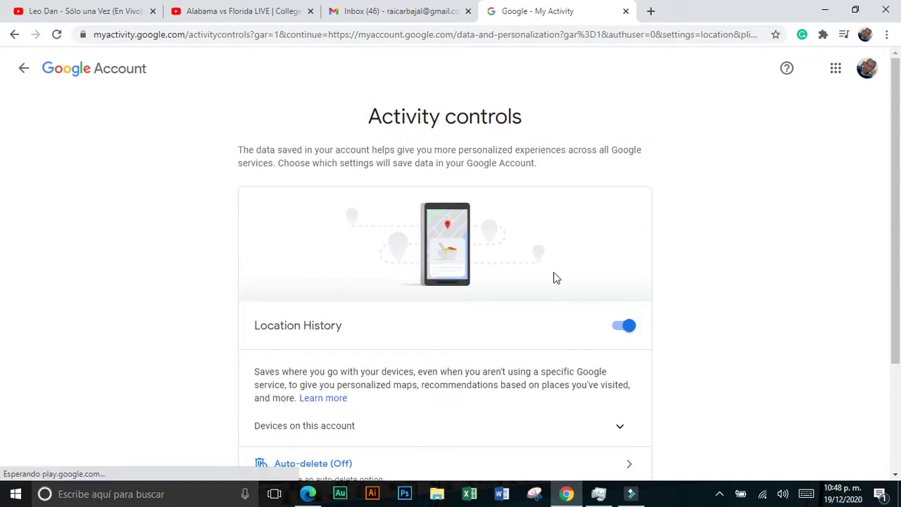
- Return to the Gmail inbox, set the reading pane to Below inbox in the quick settings and reload Gmail
click(421, 12)
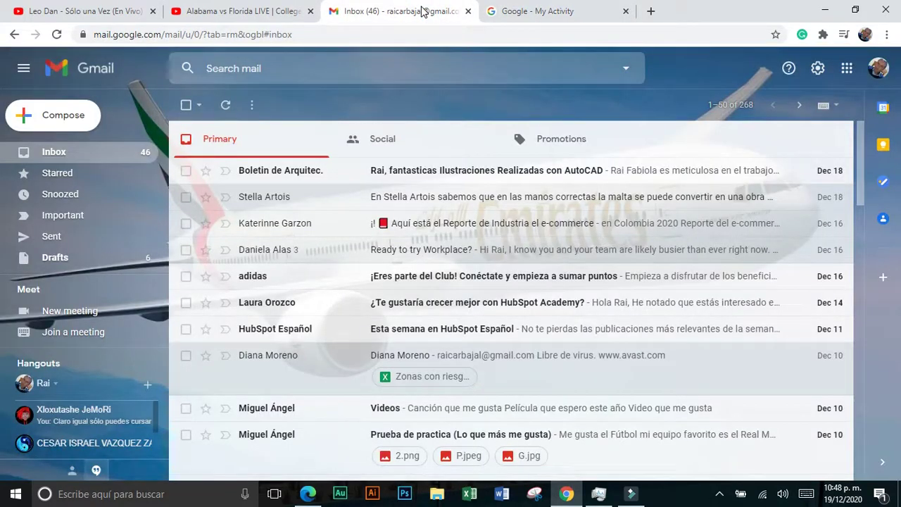
click(878, 68)
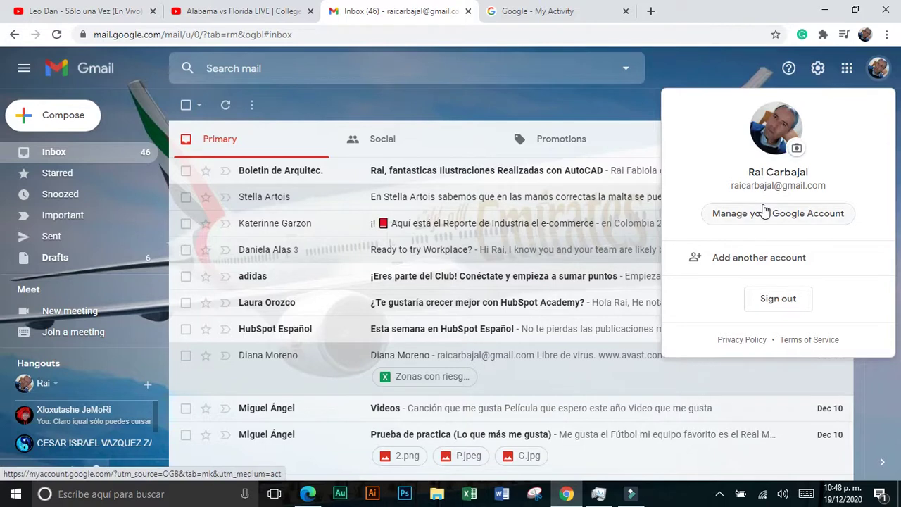
click(818, 74)
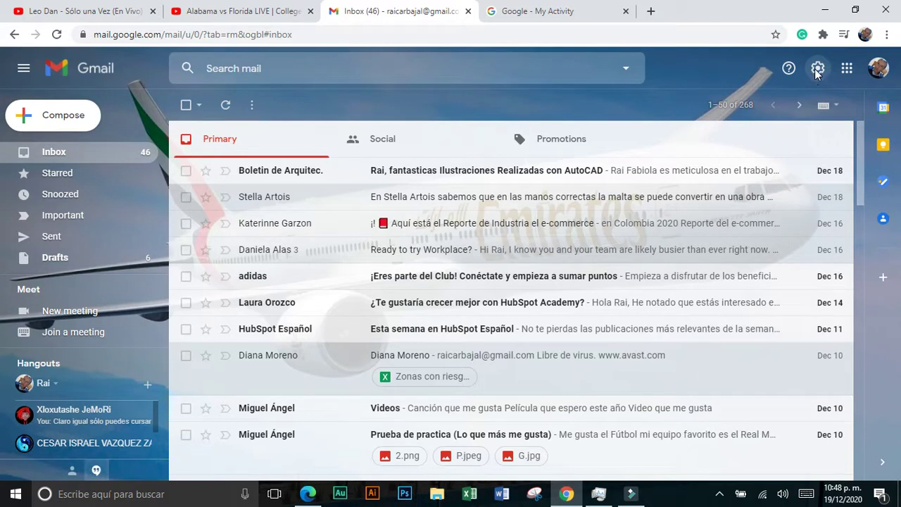
click(818, 70)
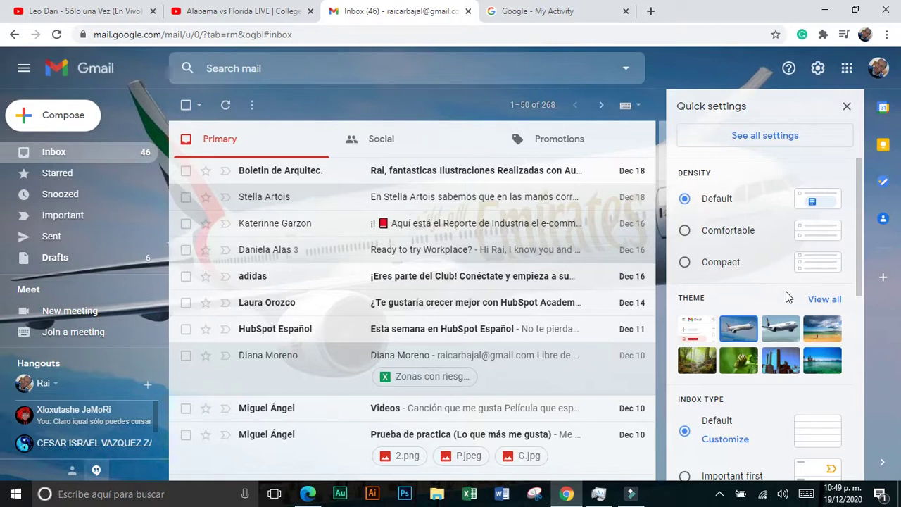
scroll(780, 296, down, 1)
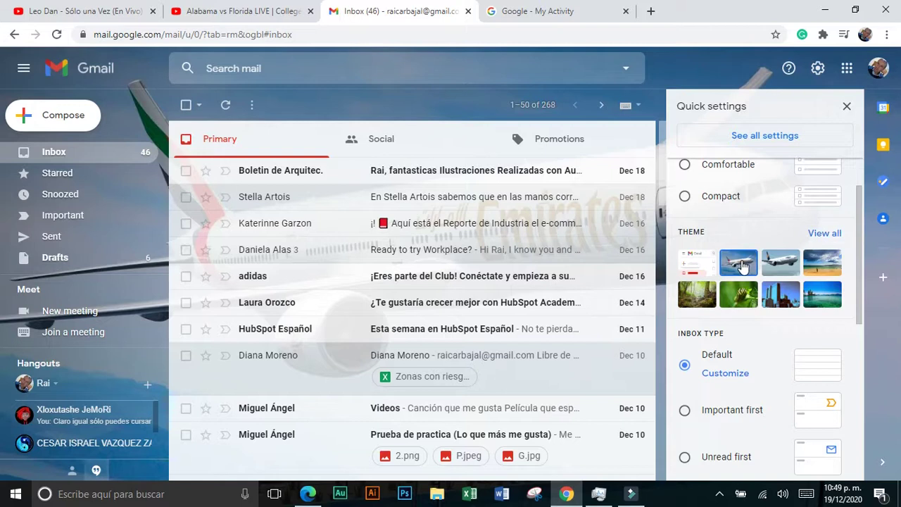
scroll(756, 325, down, 2)
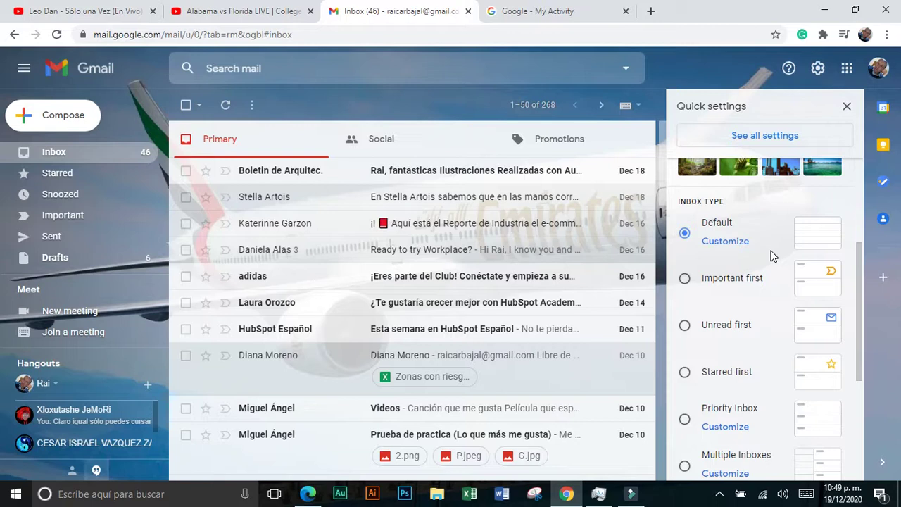
scroll(771, 256, down, 5)
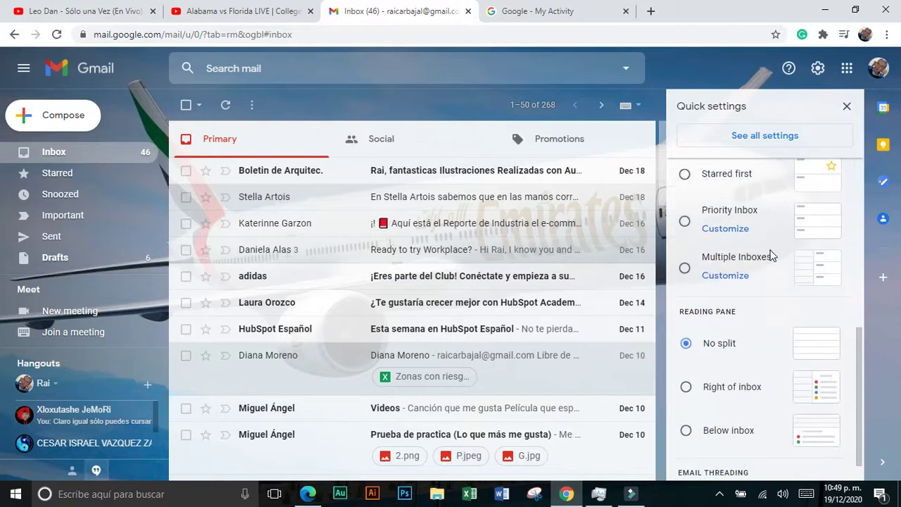
scroll(771, 255, down, 1)
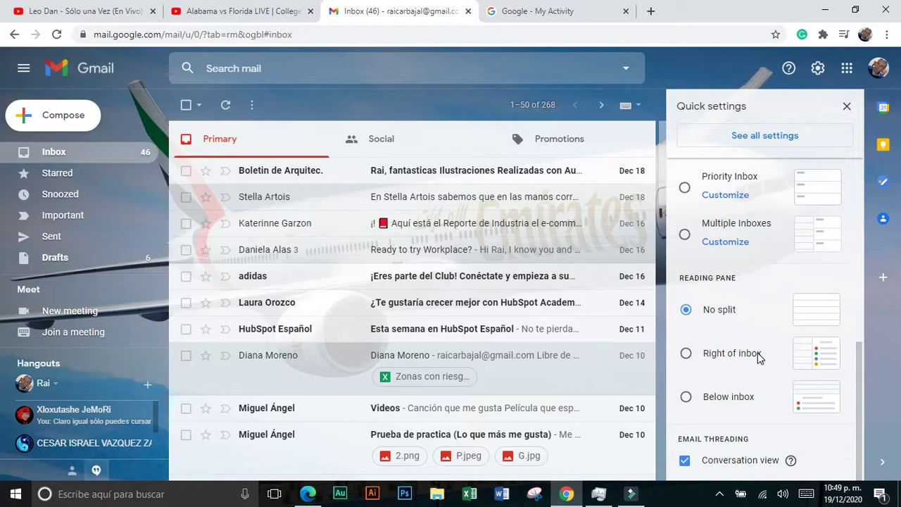
click(686, 397)
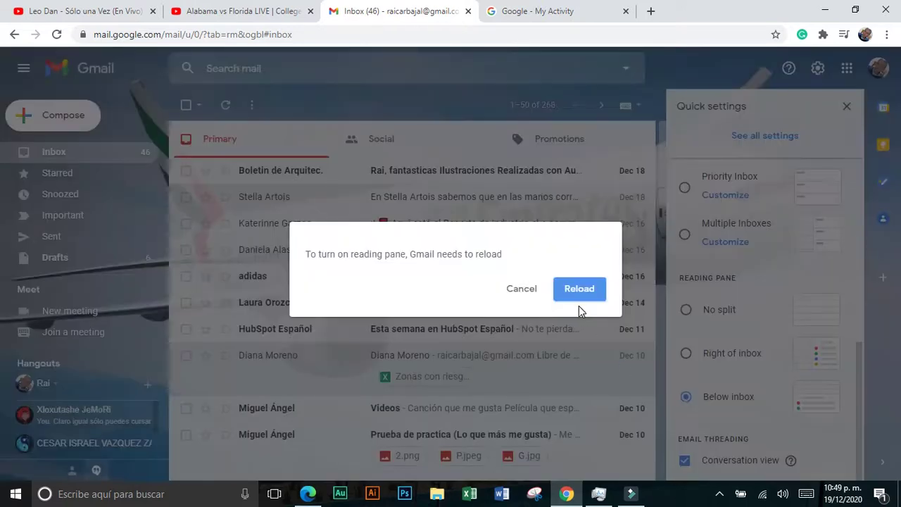
click(579, 299)
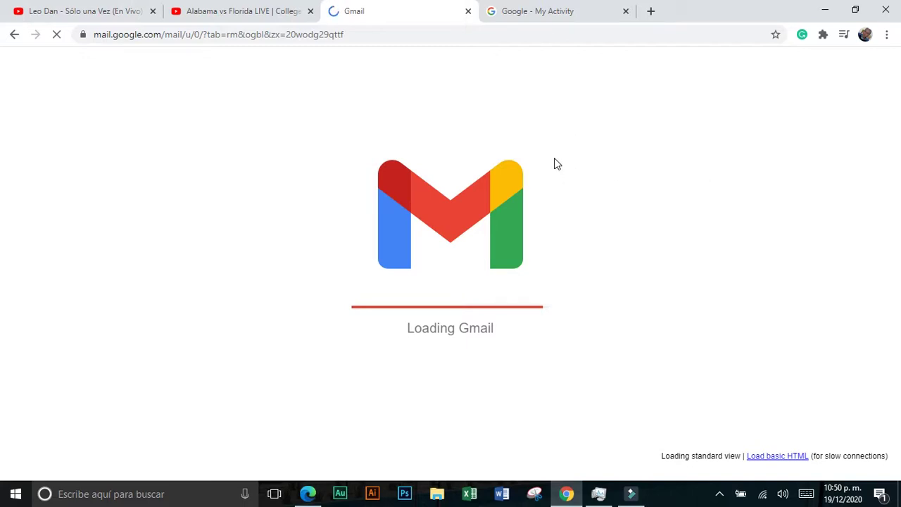
- Go back from the Google Account's Location History controls to the Data & personalization page
click(557, 8)
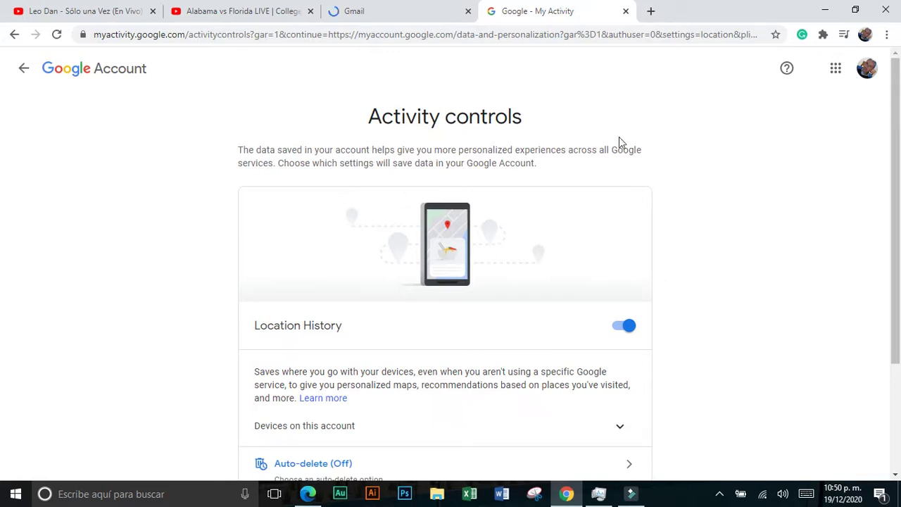
click(24, 73)
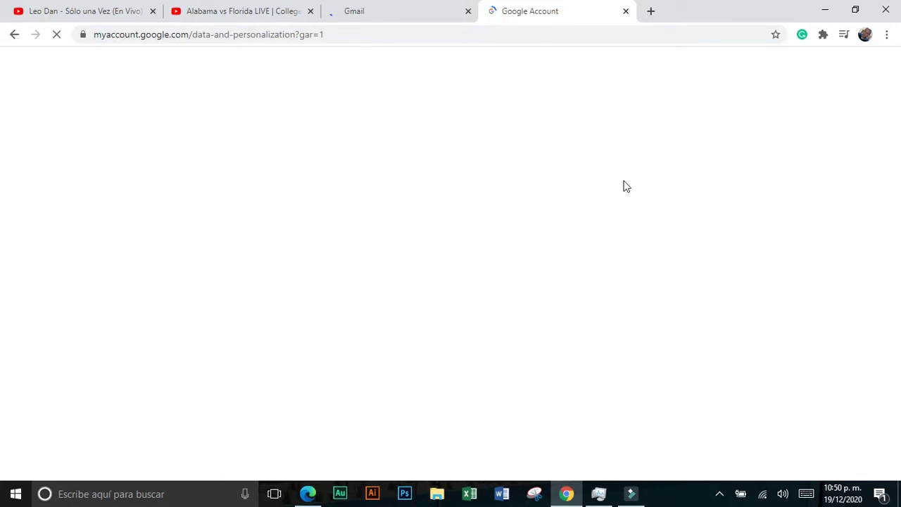
click(398, 5)
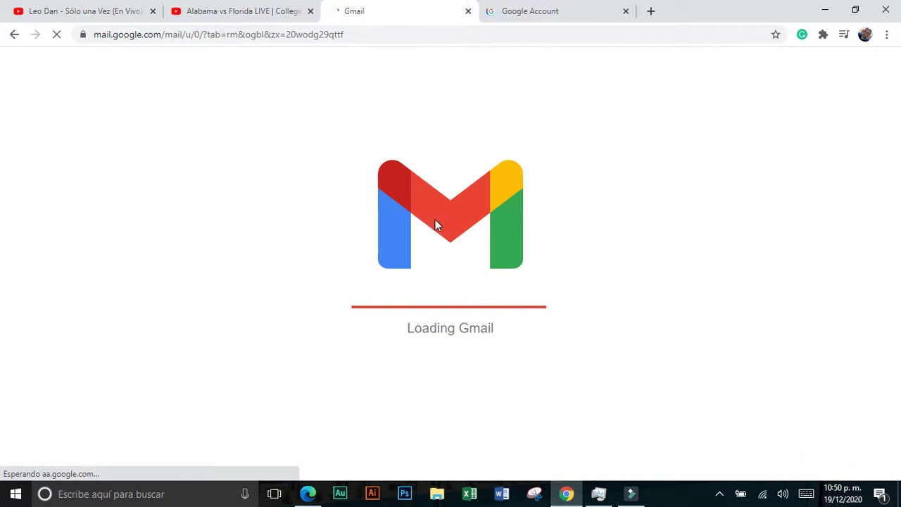
click(556, 11)
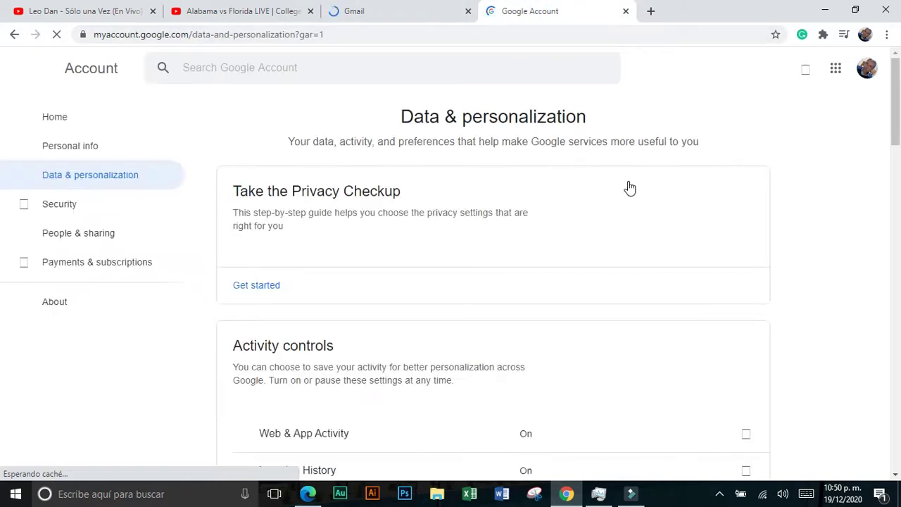
- Examine the activity controls, ad personalization, and activity and timeline sections of the Data & personalization page
scroll(476, 187, down, 2)
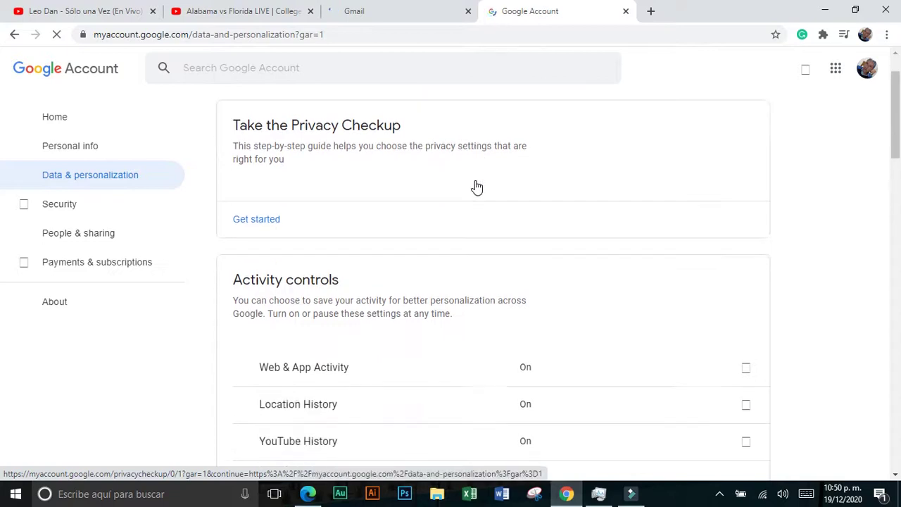
scroll(475, 185, down, 3)
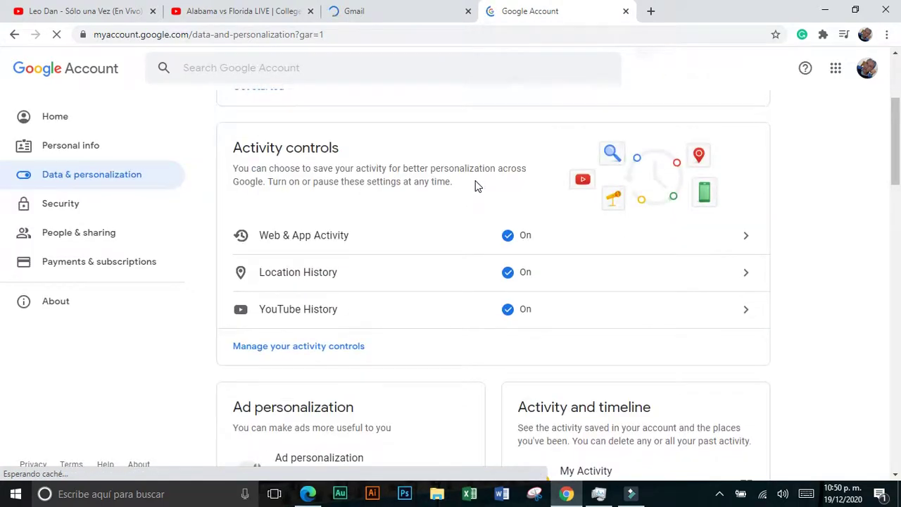
scroll(476, 187, down, 1)
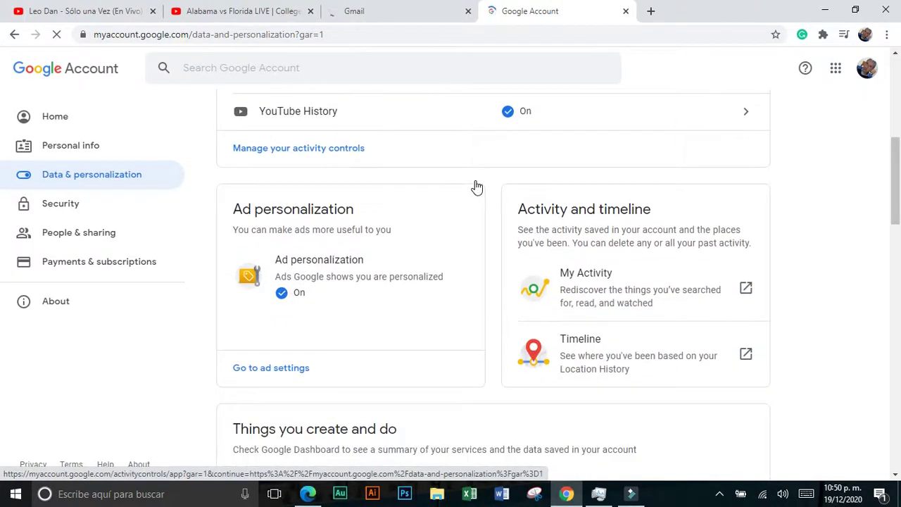
scroll(476, 186, down, 2)
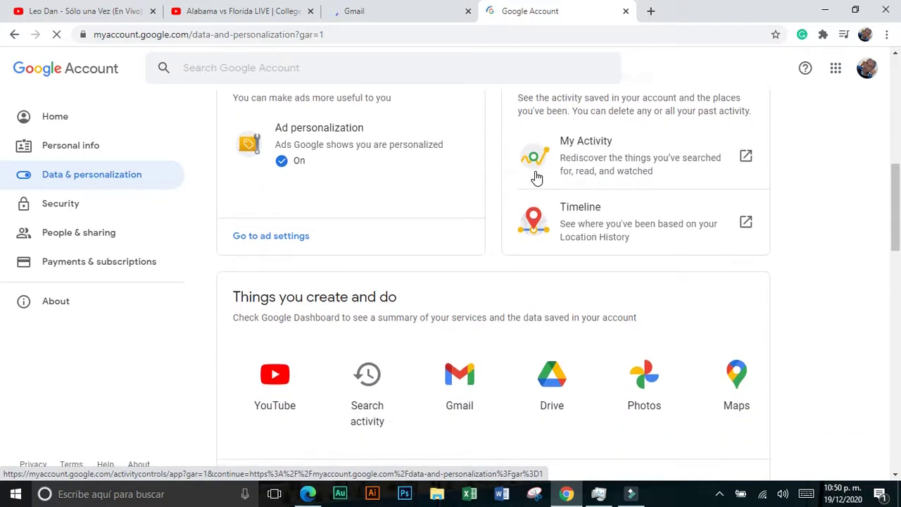
scroll(535, 176, up, 1)
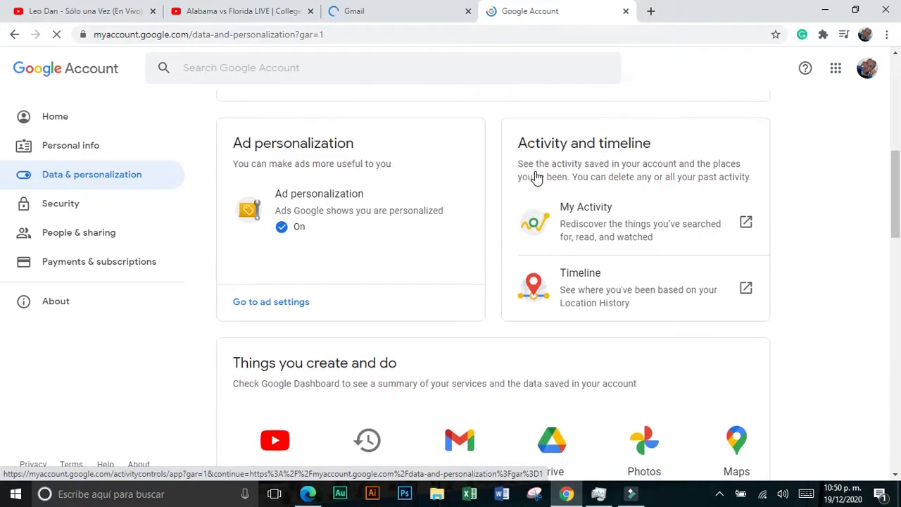
scroll(535, 176, down, 1)
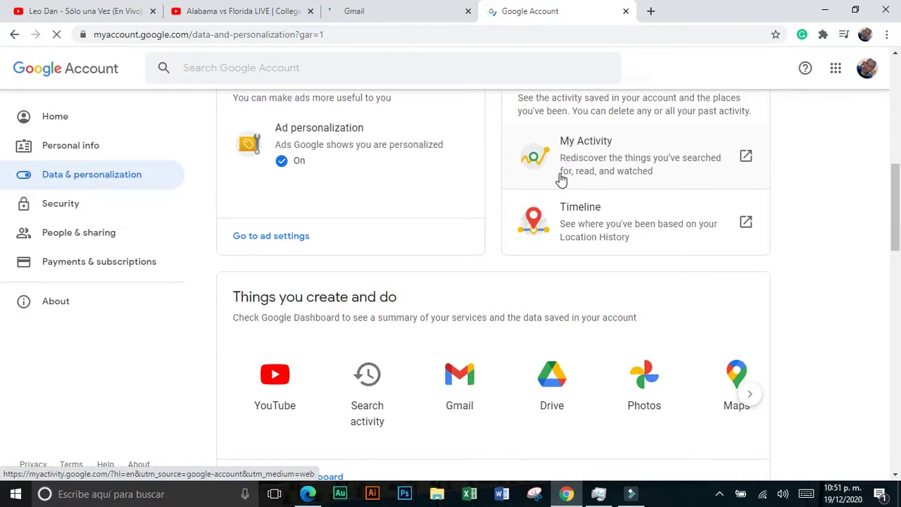
scroll(561, 180, up, 1)
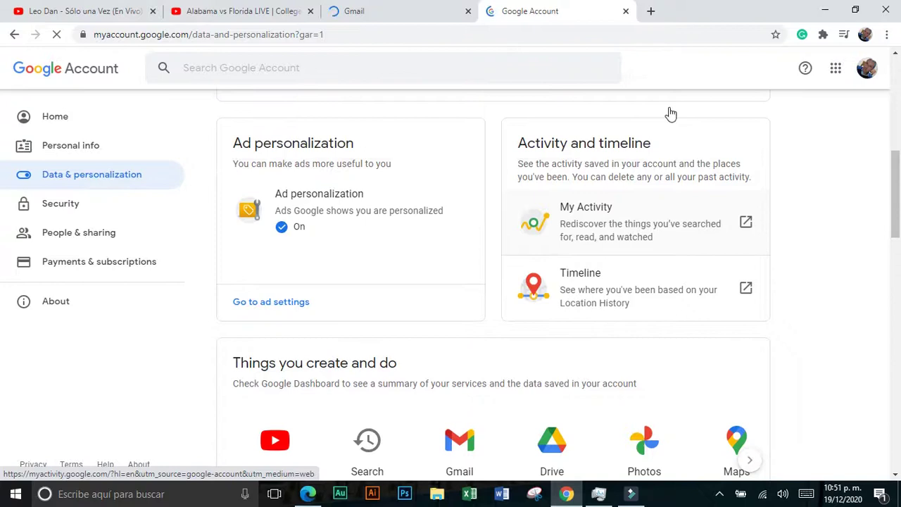
click(867, 69)
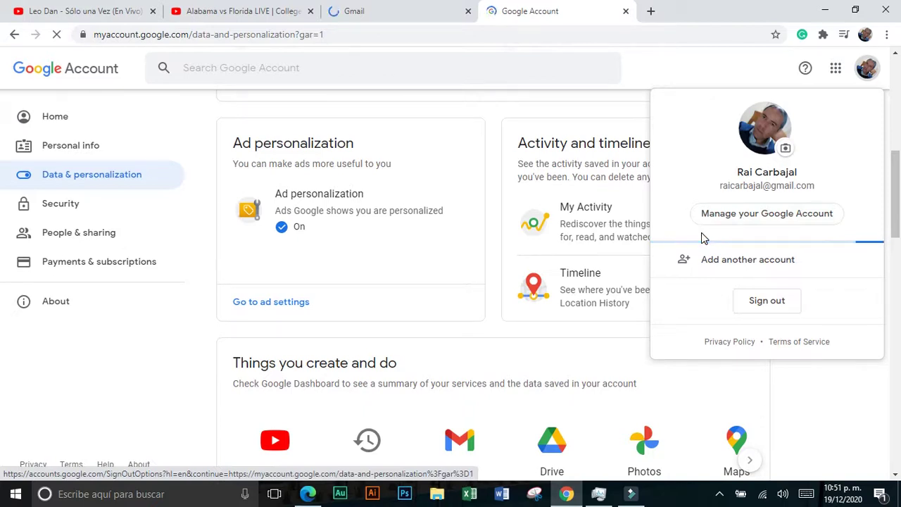
click(499, 119)
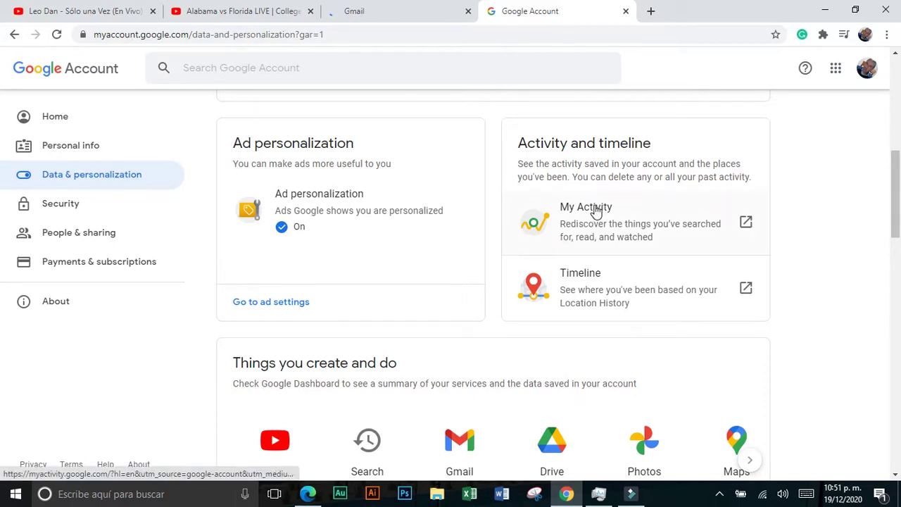
scroll(595, 211, up, 1)
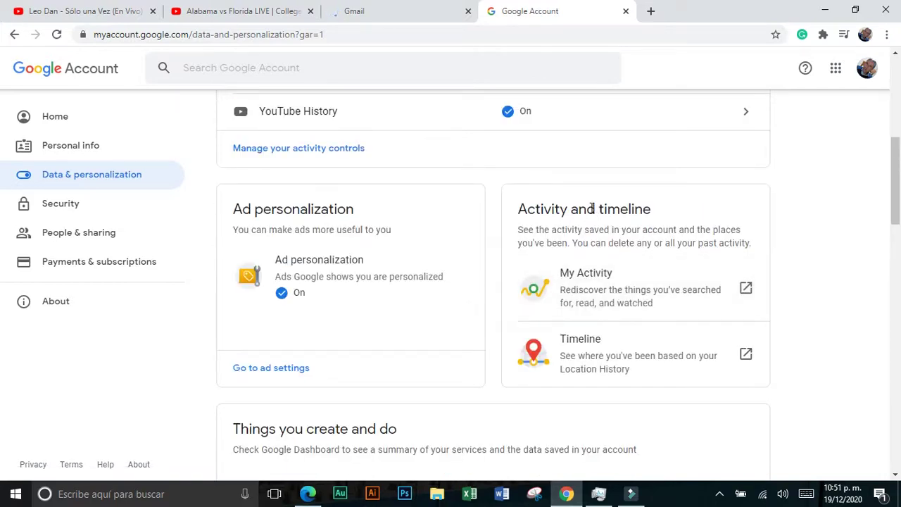
scroll(509, 169, up, 2)
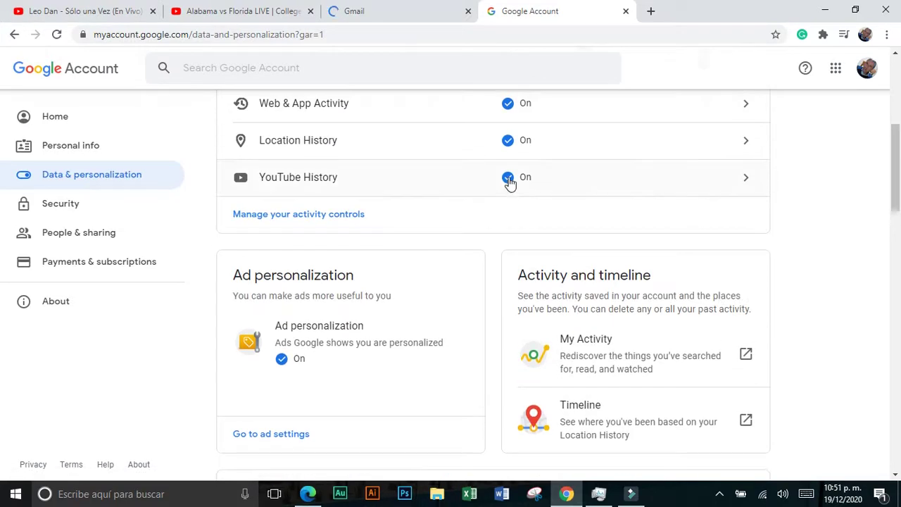
scroll(517, 179, up, 1)
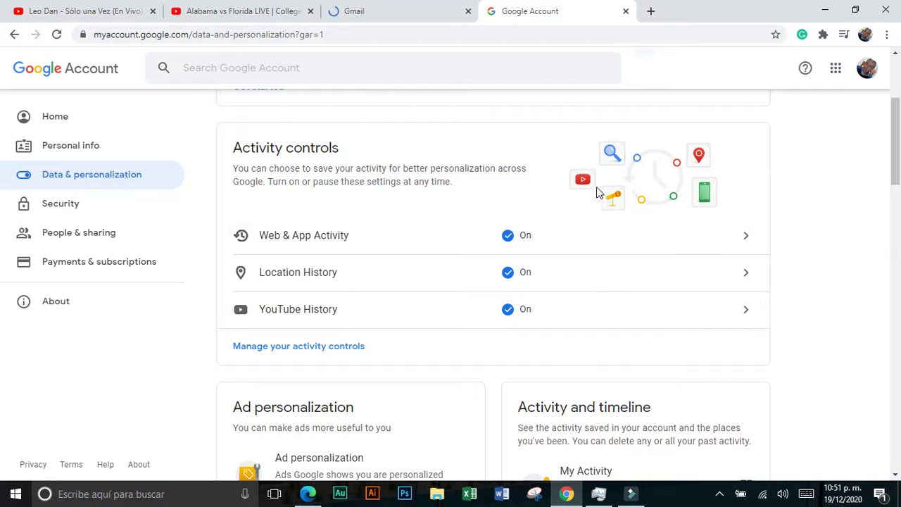
- Check the Gmail inbox, then examine the Data & personalization sections on created content, account storage, data download or deletion, web preferences, reservations and business features
click(423, 11)
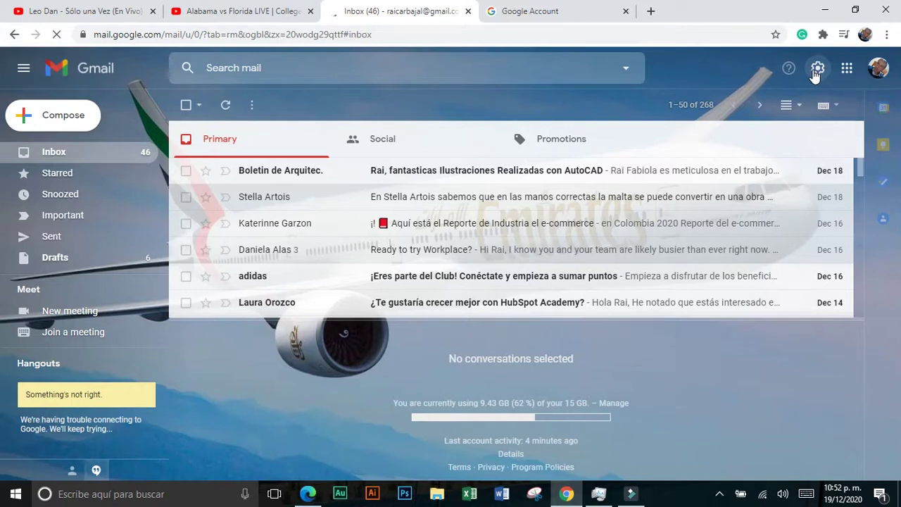
click(538, 10)
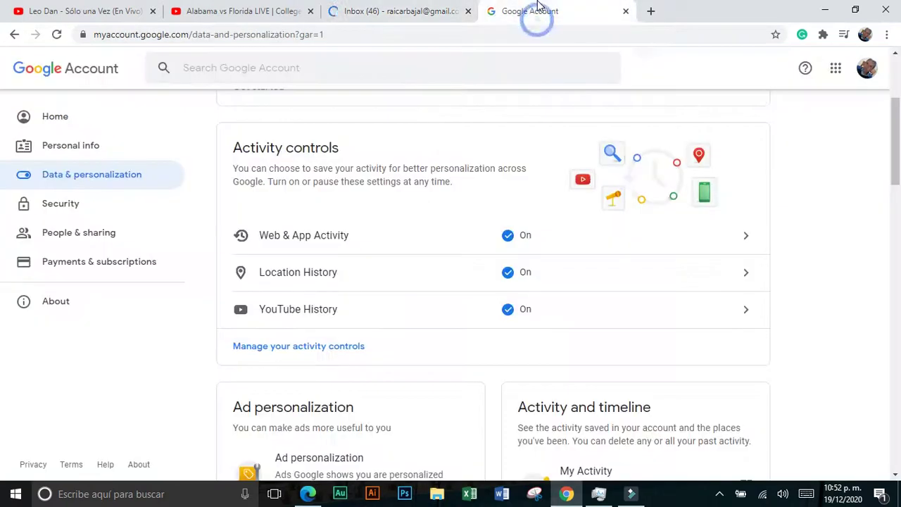
scroll(483, 225, down, 8)
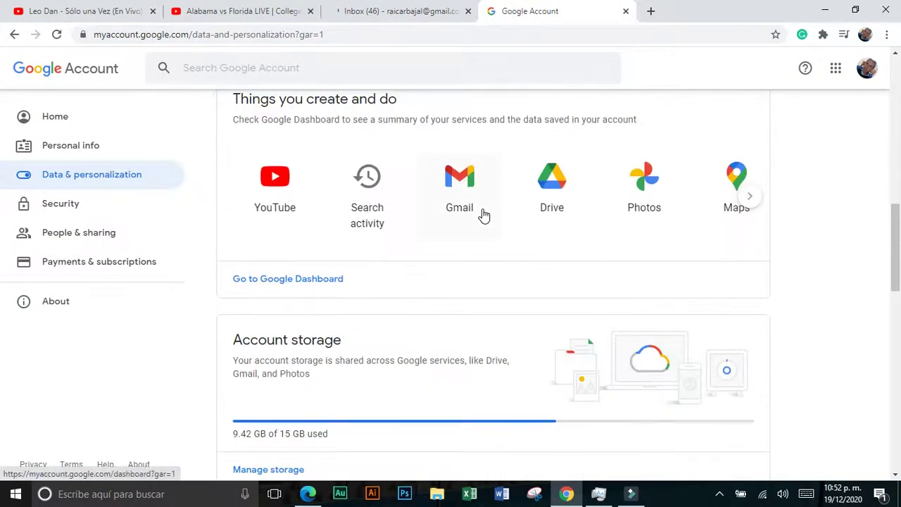
scroll(483, 216, down, 2)
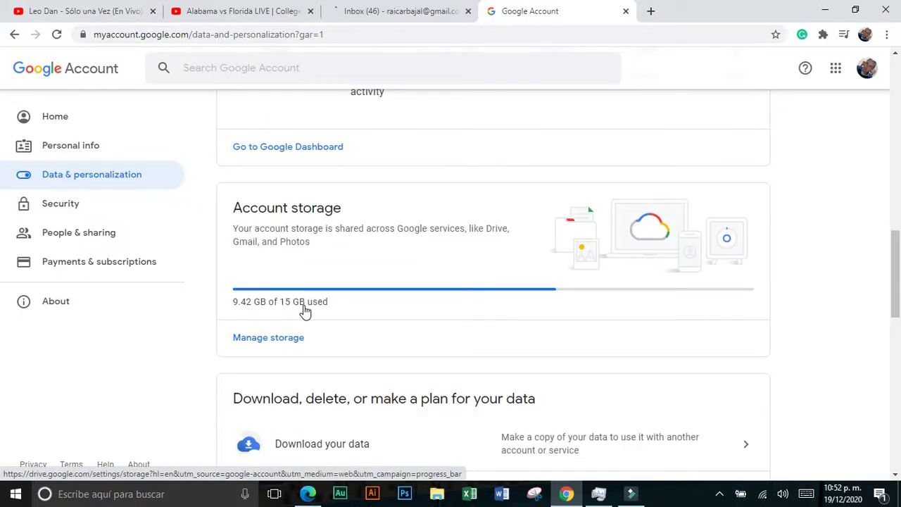
scroll(322, 303, down, 1)
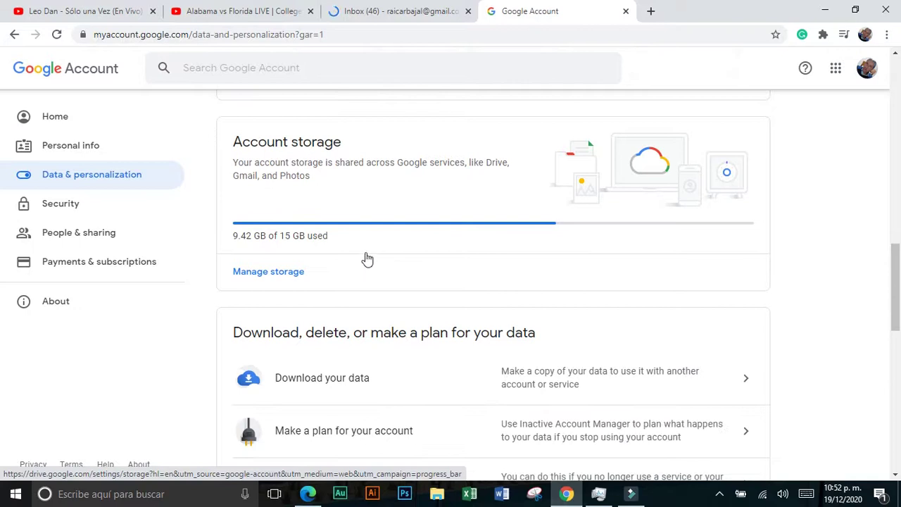
scroll(350, 270, down, 2)
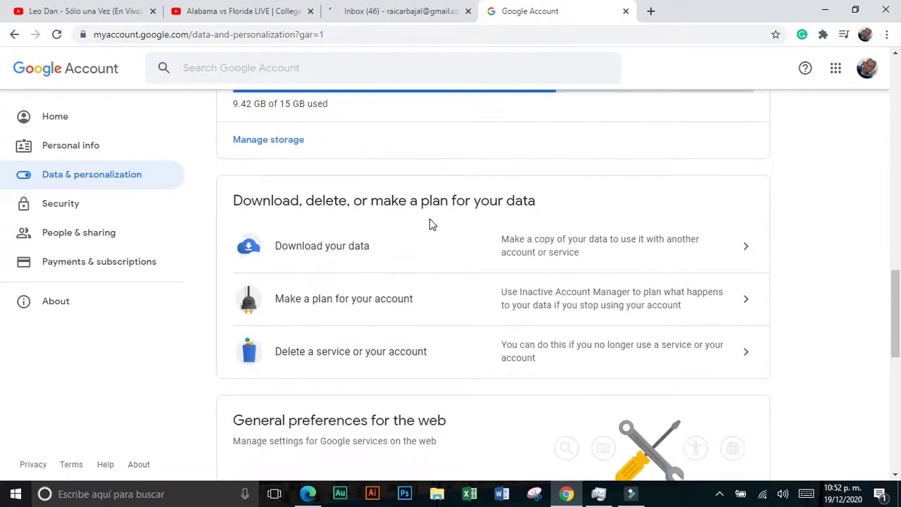
scroll(431, 224, down, 5)
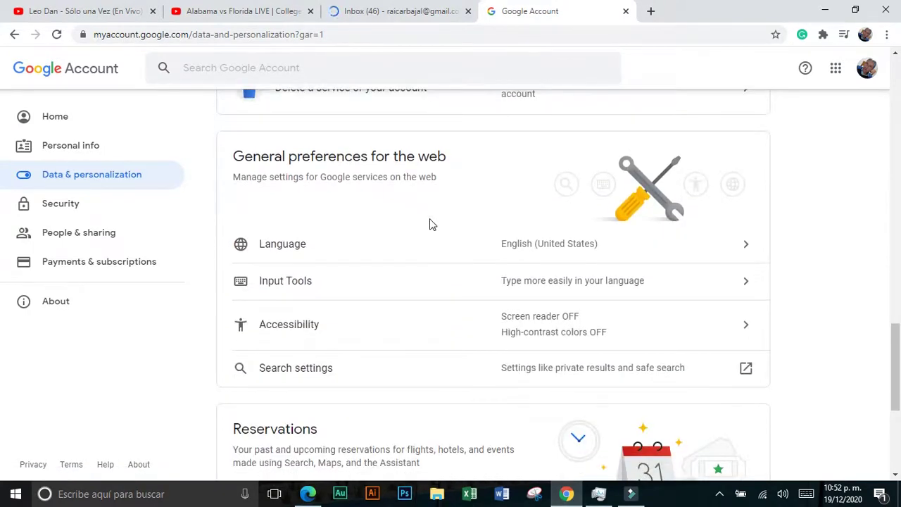
scroll(432, 224, down, 4)
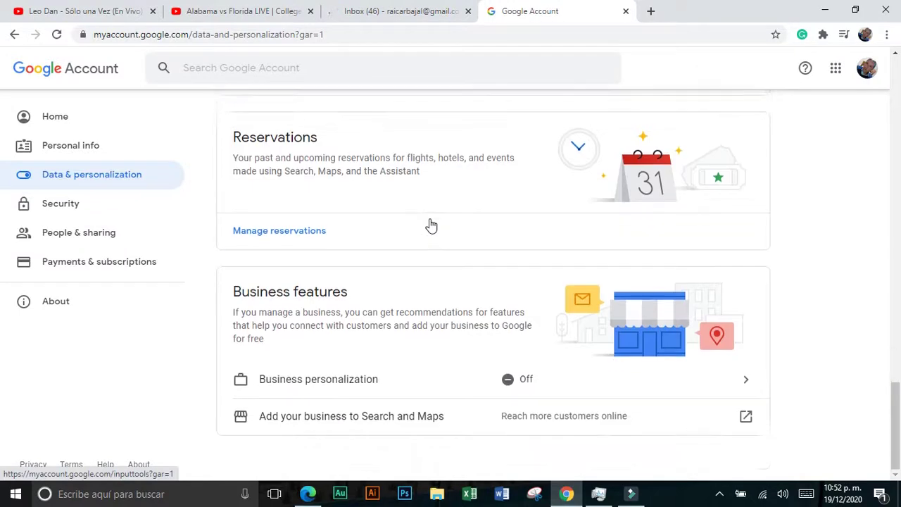
scroll(432, 224, up, 11)
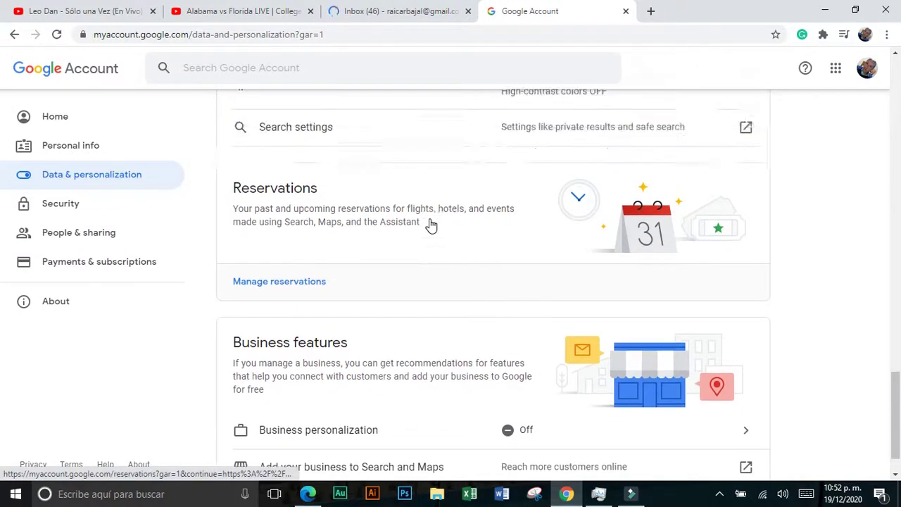
scroll(432, 224, up, 10)
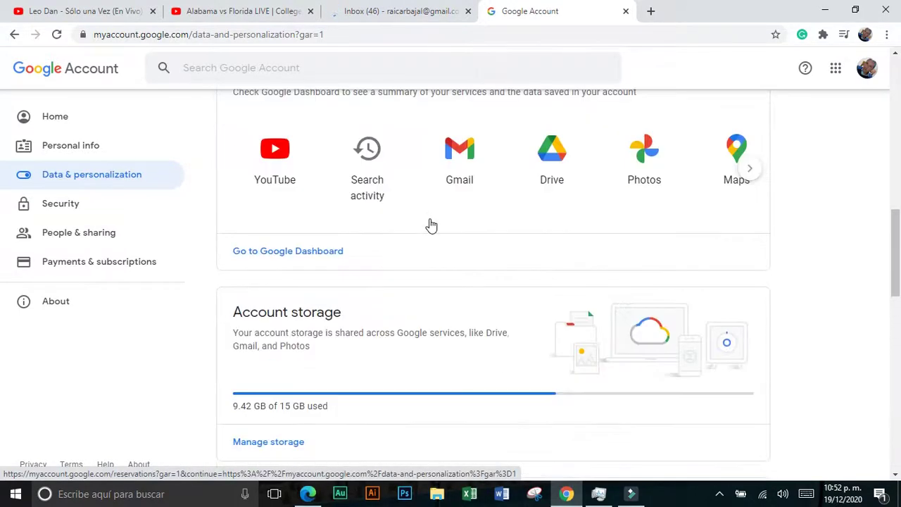
scroll(432, 224, down, 1)
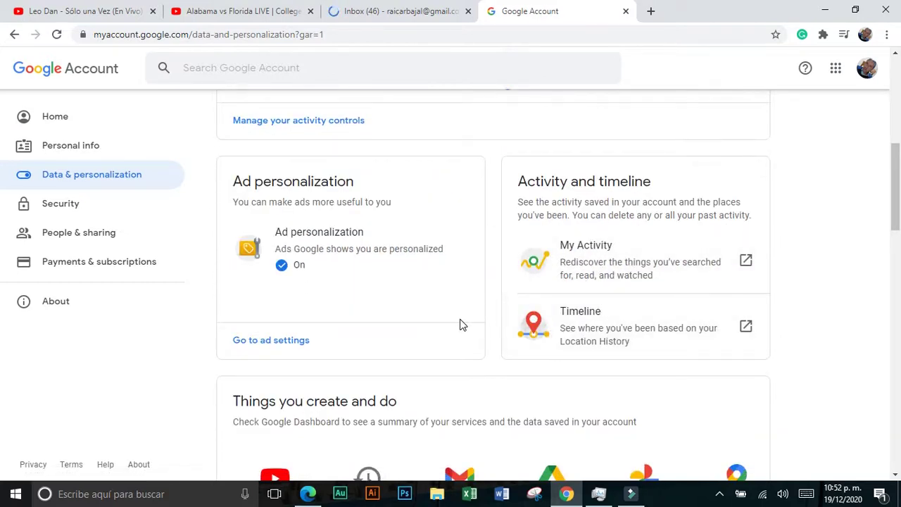
- Return to the Gmail inbox and open its settings
click(367, 6)
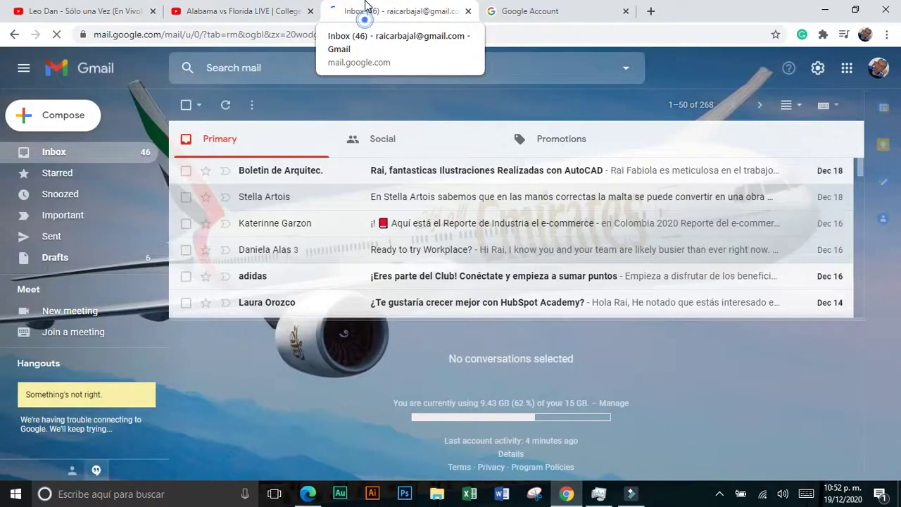
click(822, 71)
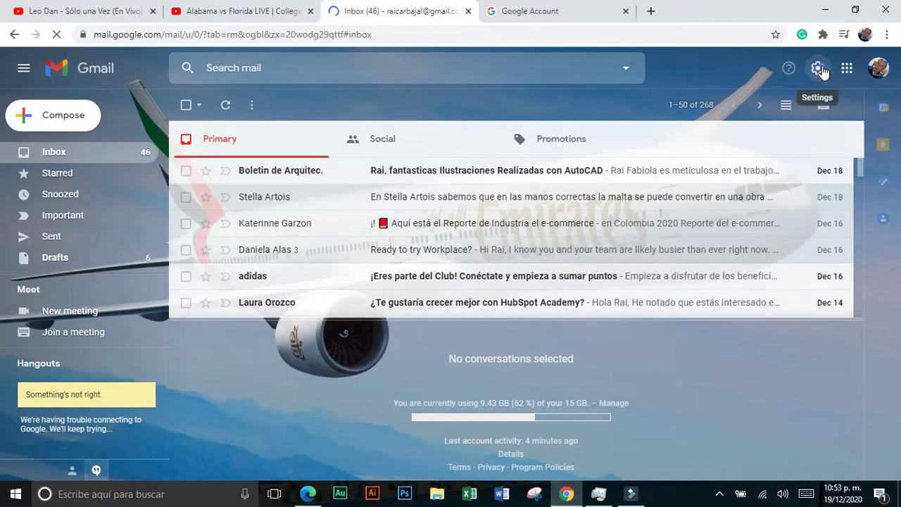